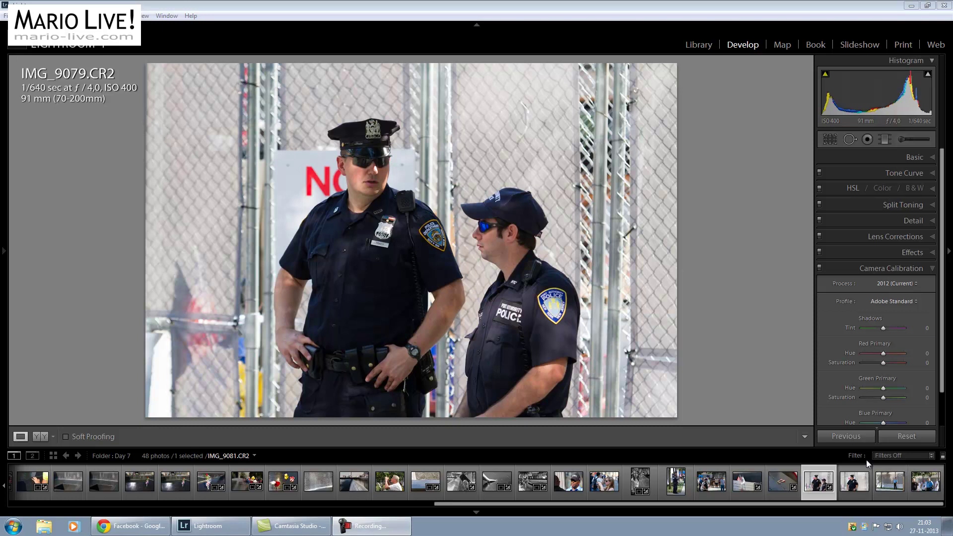
- Collapse the Camera Calibration panel in Develop for the police officers photo
left_click(832, 270)
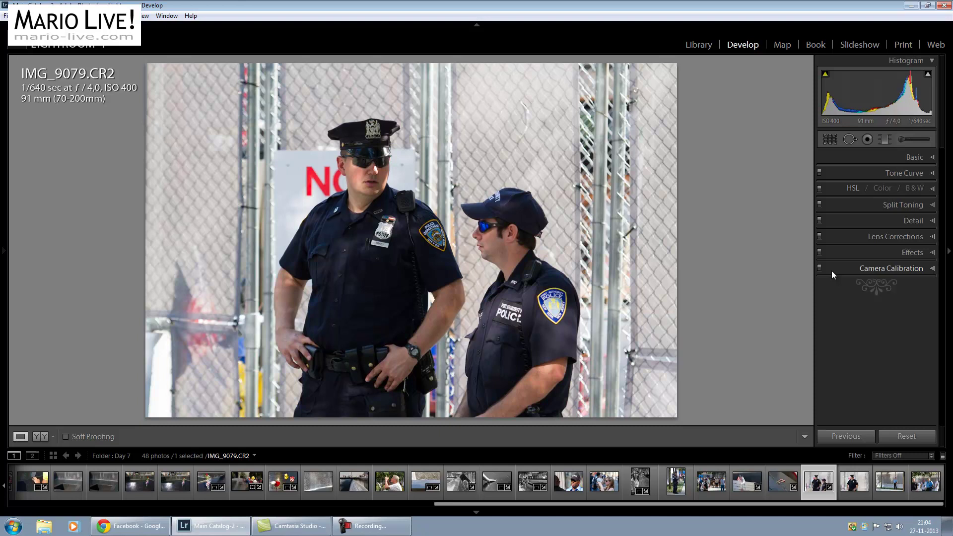
- Expand Camera Calibration and show the Profile list, currently set to Adobe Standard
left_click(831, 270)
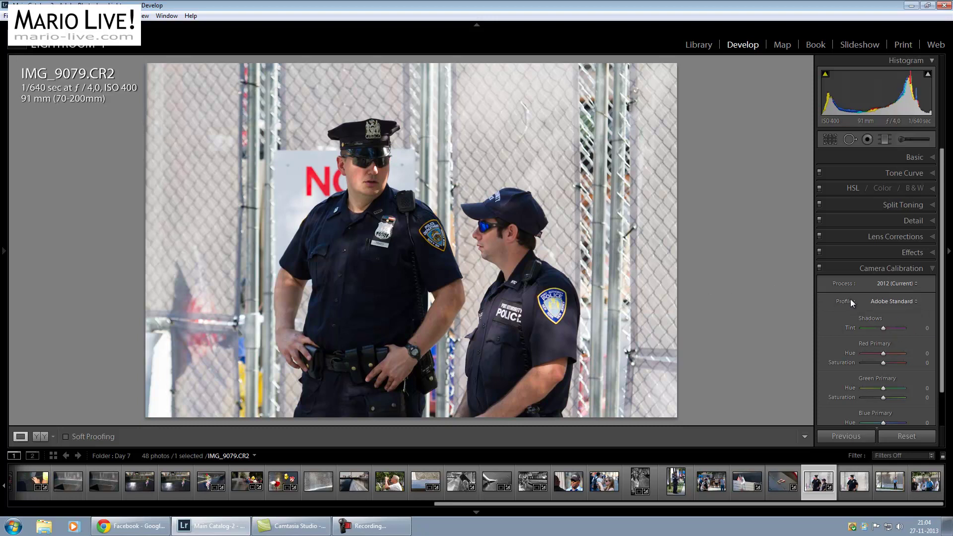
left_click(916, 301)
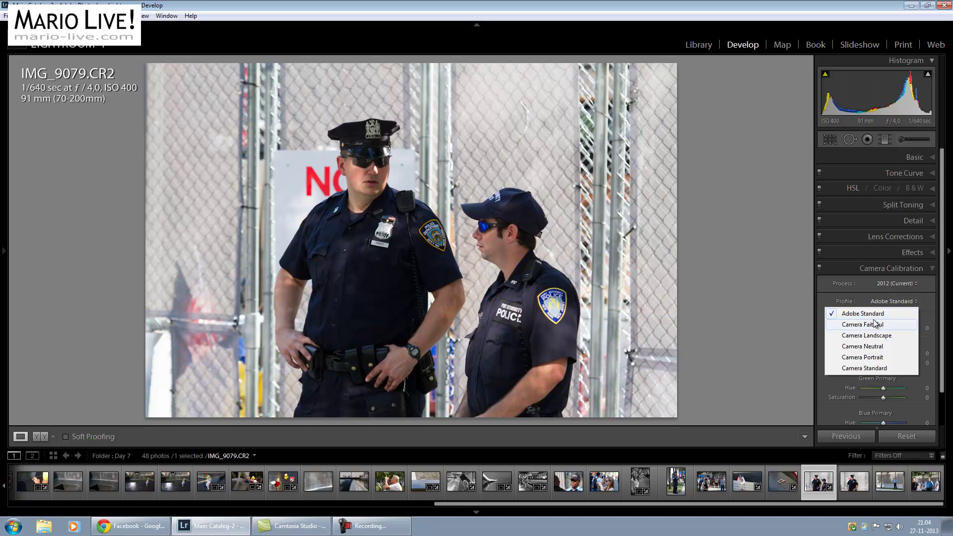
- Try the Camera Faithful, Camera Landscape and Camera Neutral profiles on the photo
left_click(854, 325)
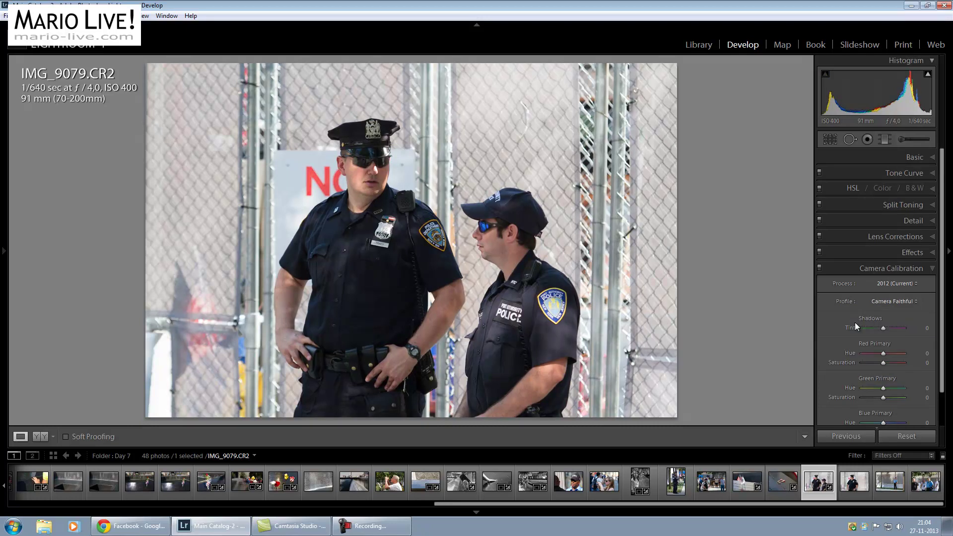
left_click(905, 301)
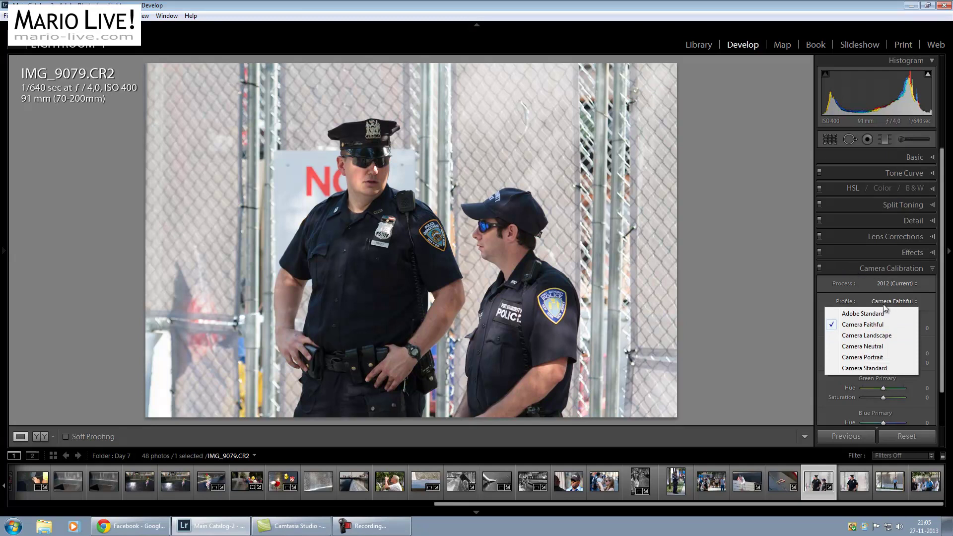
left_click(860, 336)
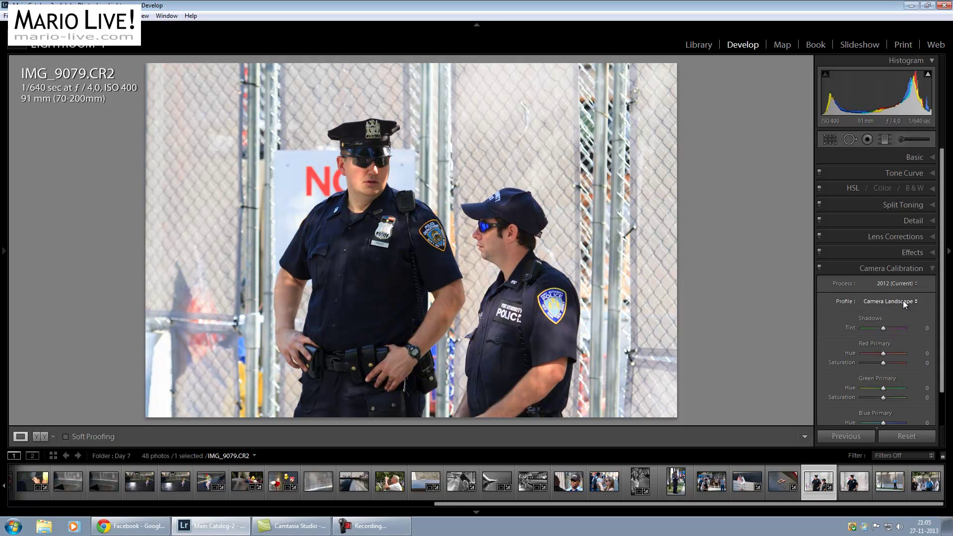
left_click(903, 301)
left_click(854, 347)
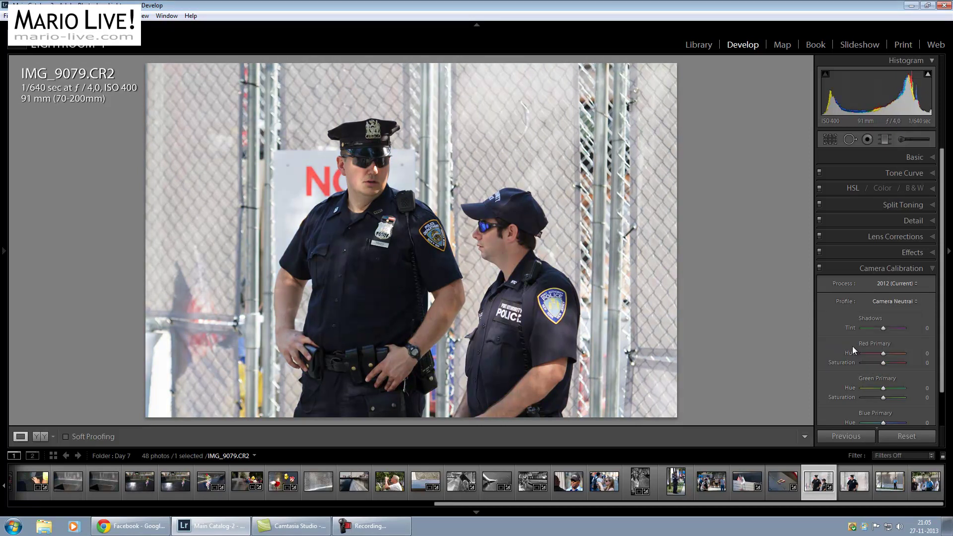
- Preview Camera Portrait, Standard and Neutral, then settle on the Camera Faithful profile
left_click(890, 301)
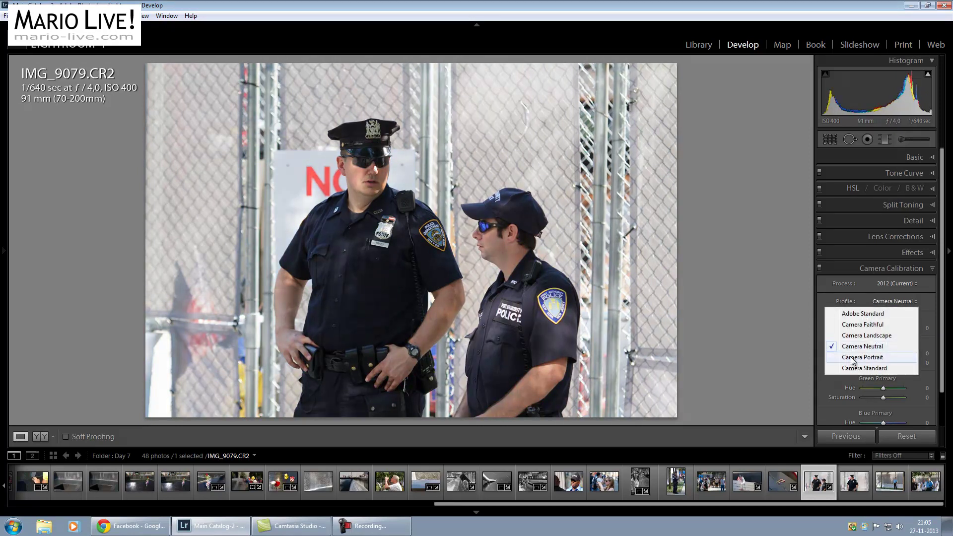
left_click(850, 357)
left_click(877, 301)
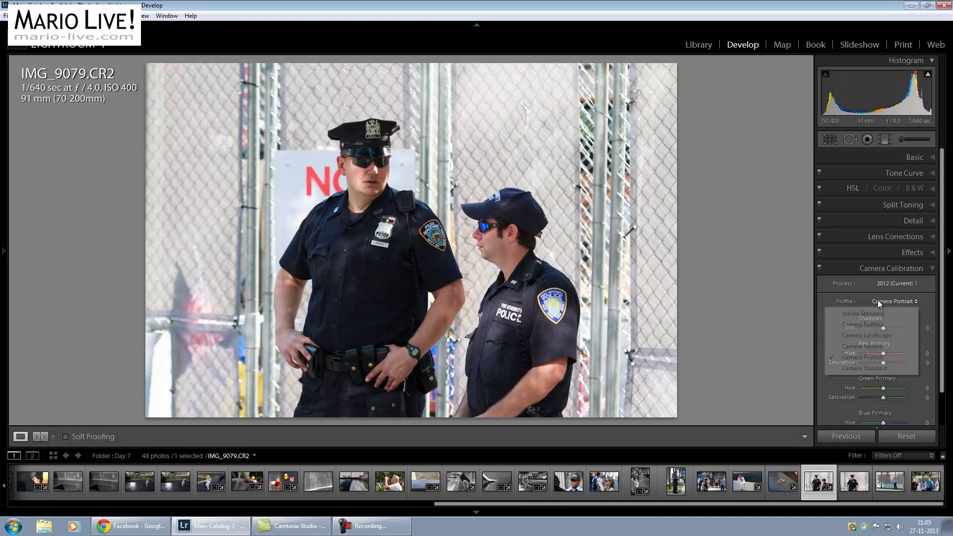
left_click(847, 368)
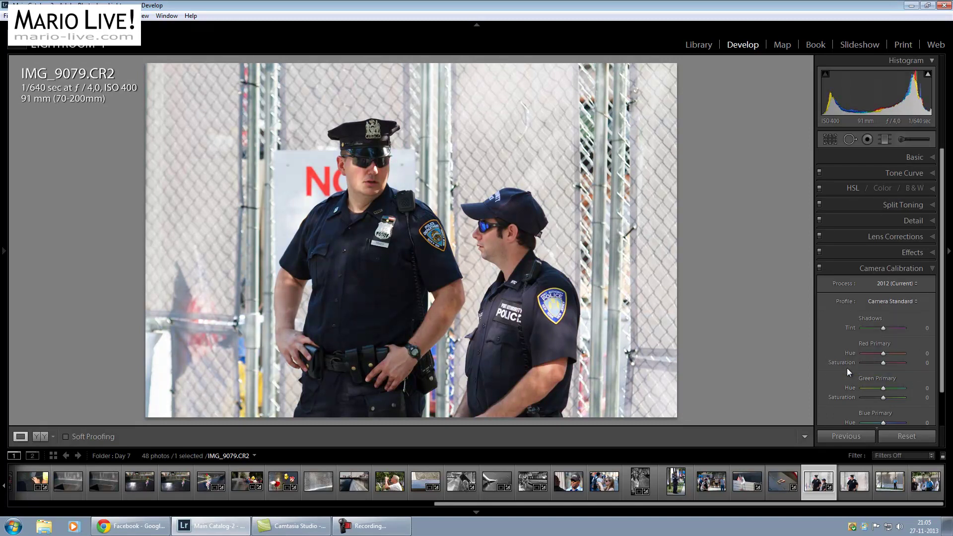
left_click(878, 300)
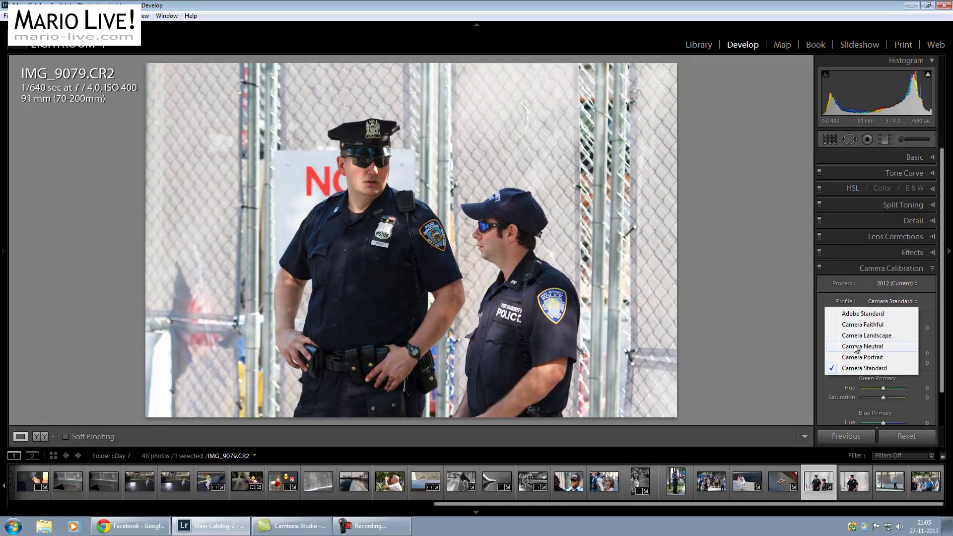
left_click(853, 346)
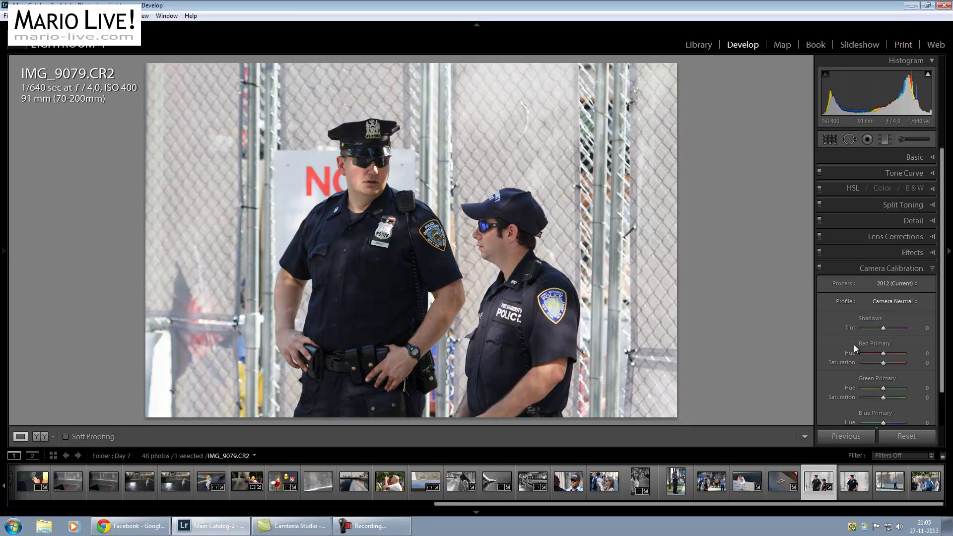
left_click(886, 300)
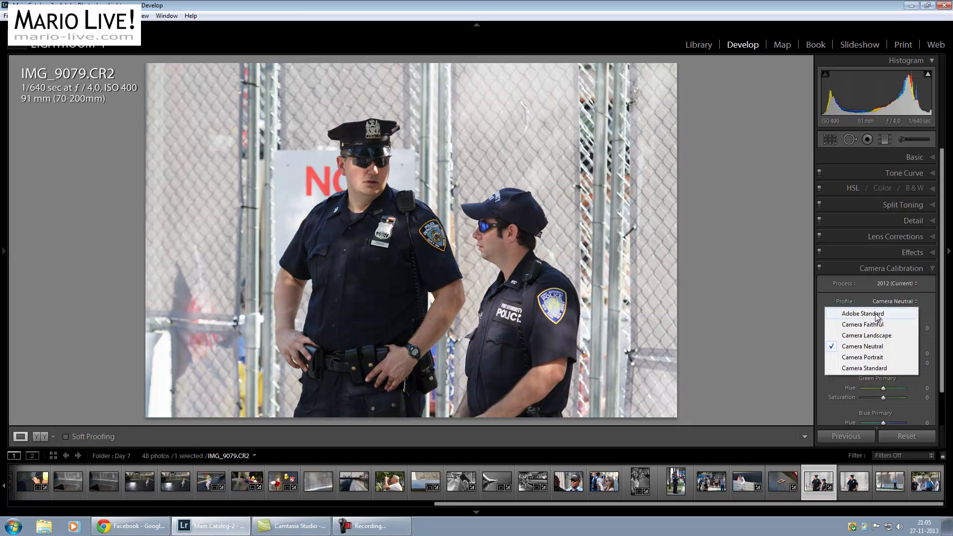
left_click(861, 325)
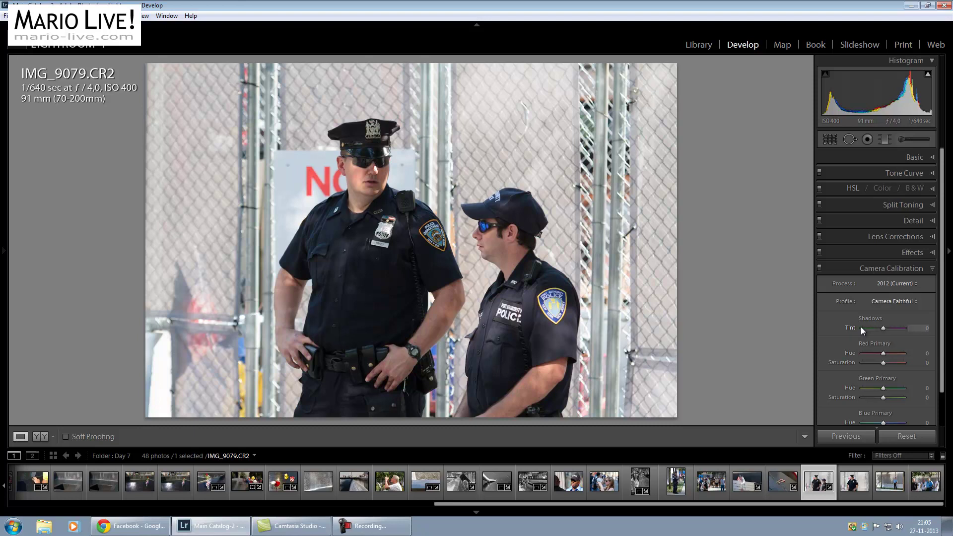
- Collapse Camera Calibration and expand the Basic panel with white balance, tone and presence settings
left_click(844, 268)
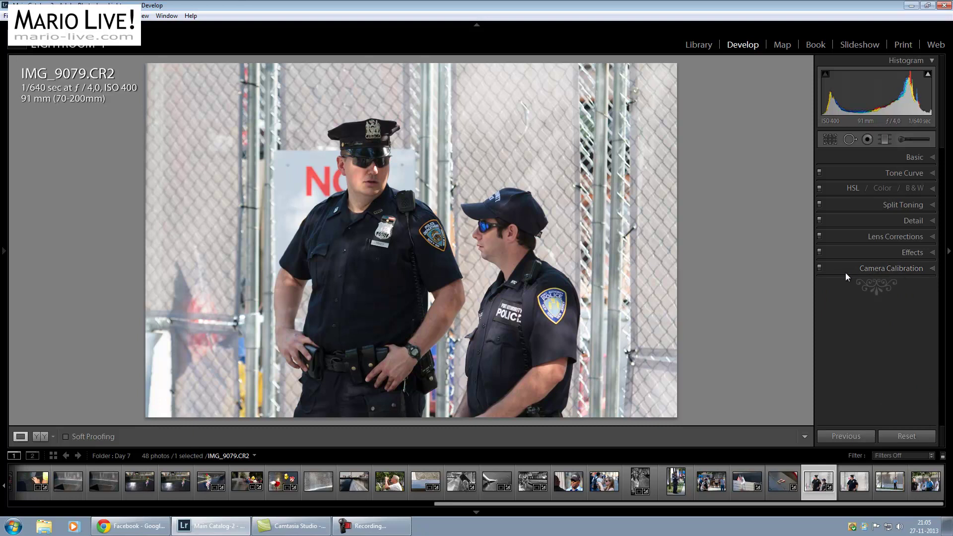
left_click(861, 157)
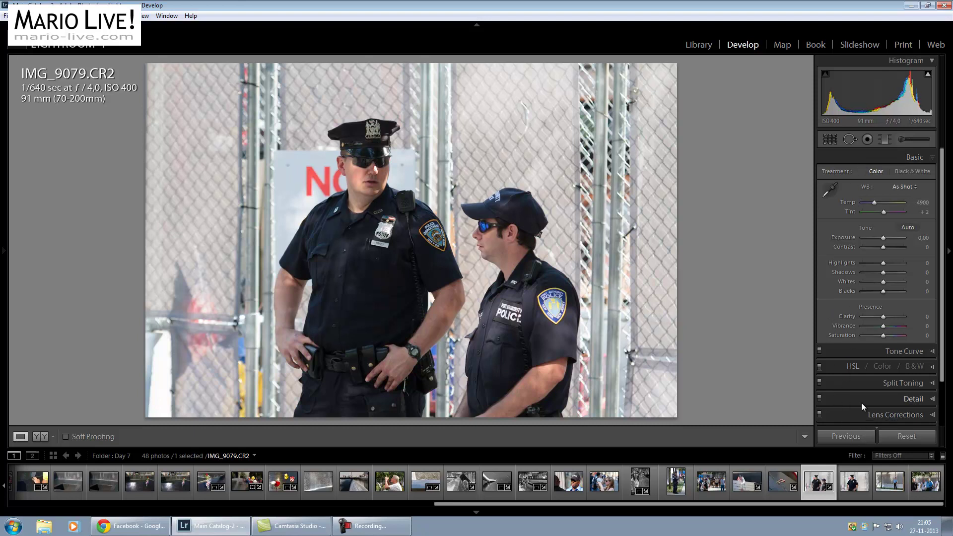
left_click_drag(943, 370, 943, 386)
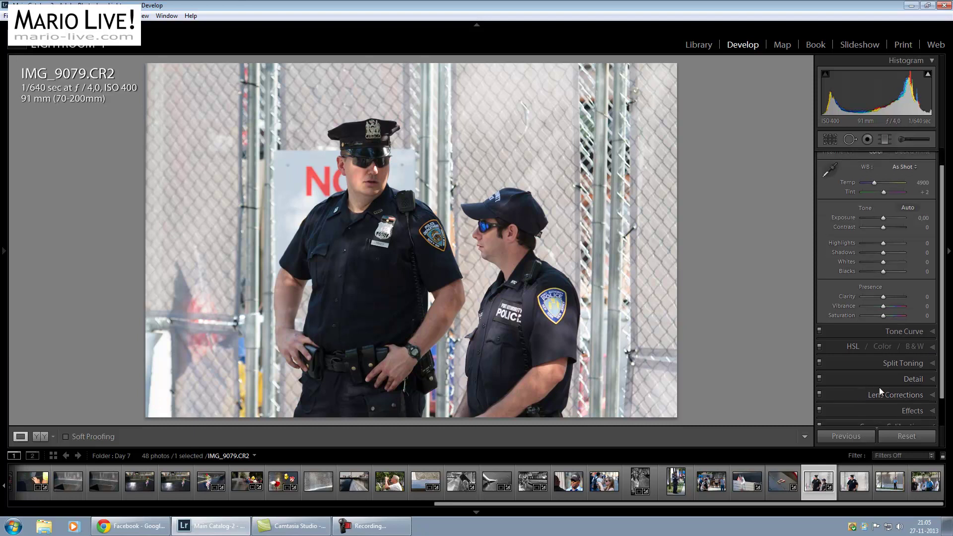